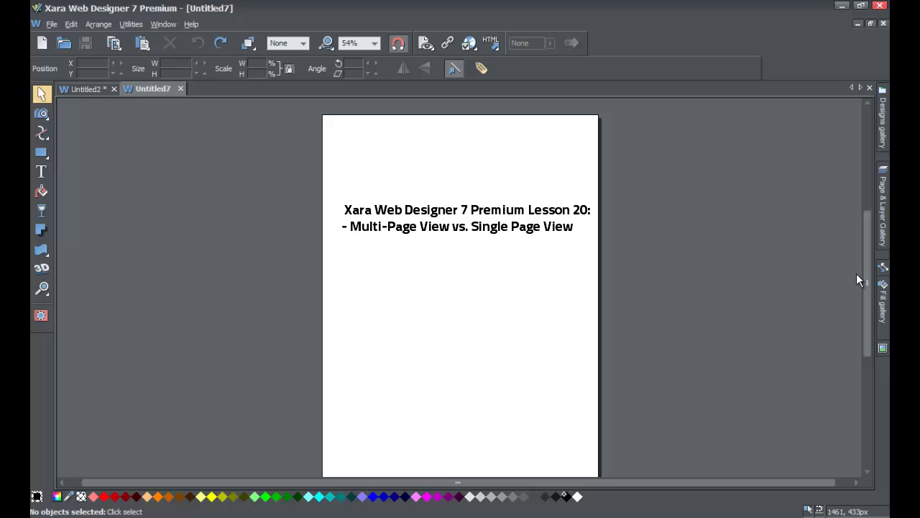
# Step: Turn on Multiple Page View for Untitled7 from the Window menu
pyautogui.scroll(-2, 862, 282)
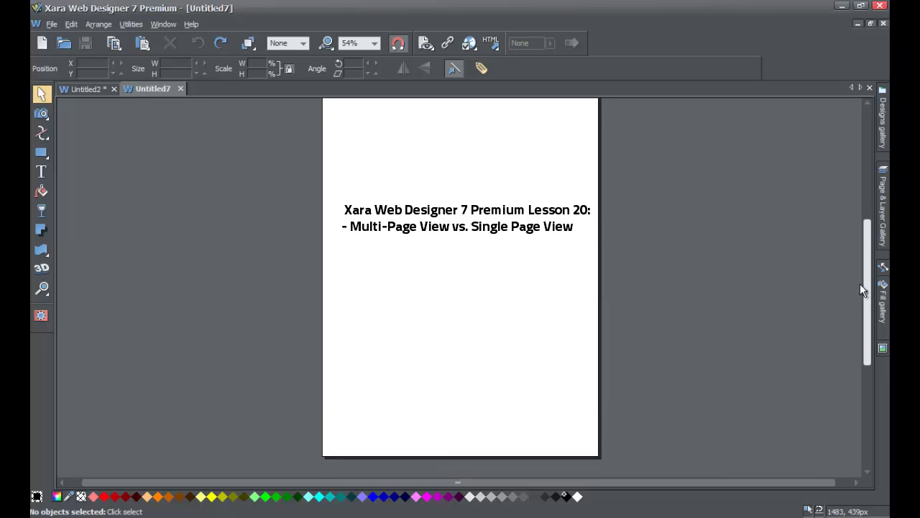
pyautogui.scroll(1, 859, 283)
pyautogui.scroll(-1, 857, 278)
pyautogui.scroll(1, 854, 279)
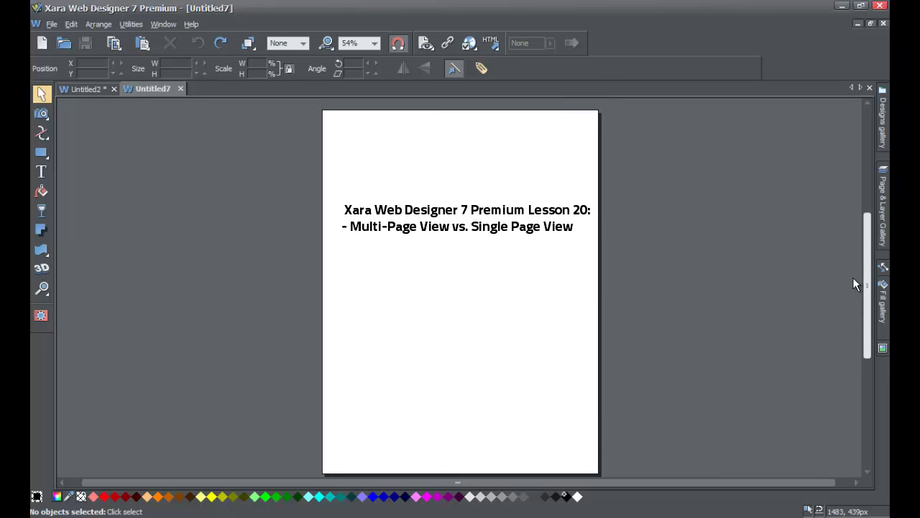
pyautogui.scroll(-1, 854, 283)
pyautogui.scroll(1, 854, 283)
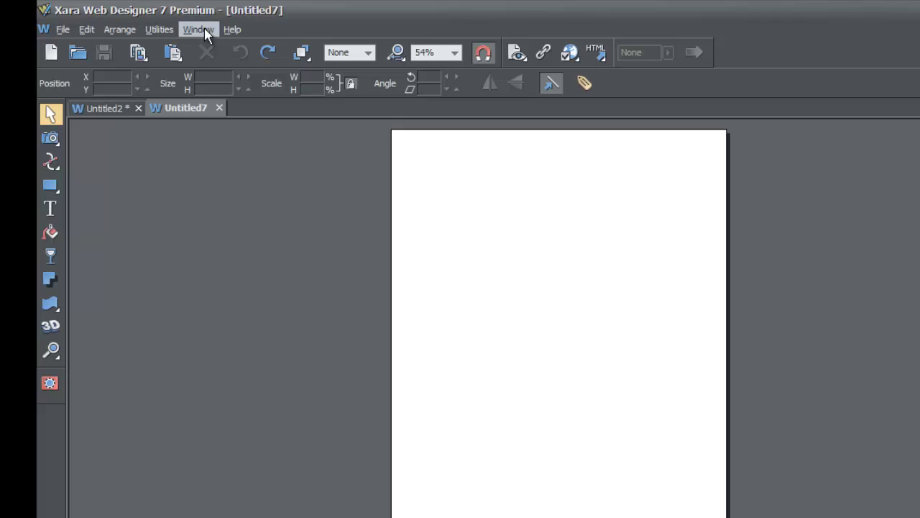
pyautogui.click(198, 30)
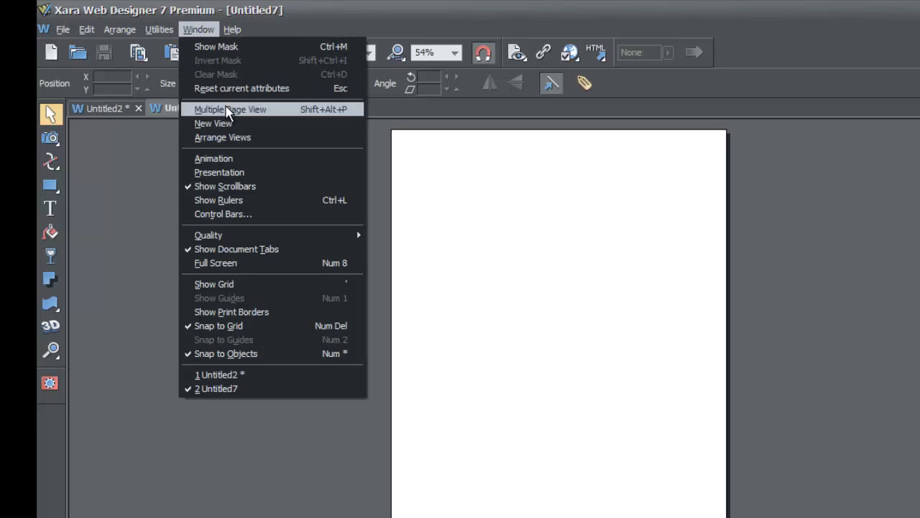
pyautogui.click(227, 111)
# Step: Toggle Multiple Page View off and back on, leaving it enabled
pyautogui.click(194, 30)
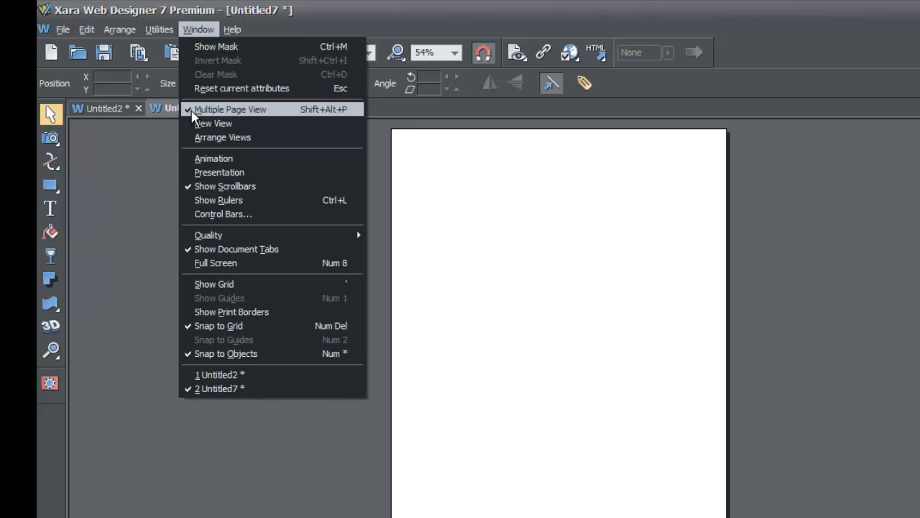
pyautogui.click(235, 110)
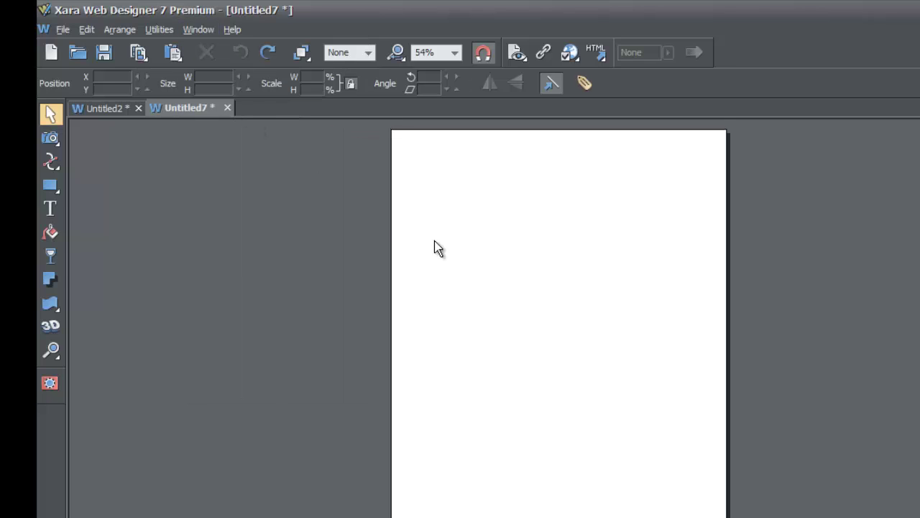
pyautogui.click(191, 31)
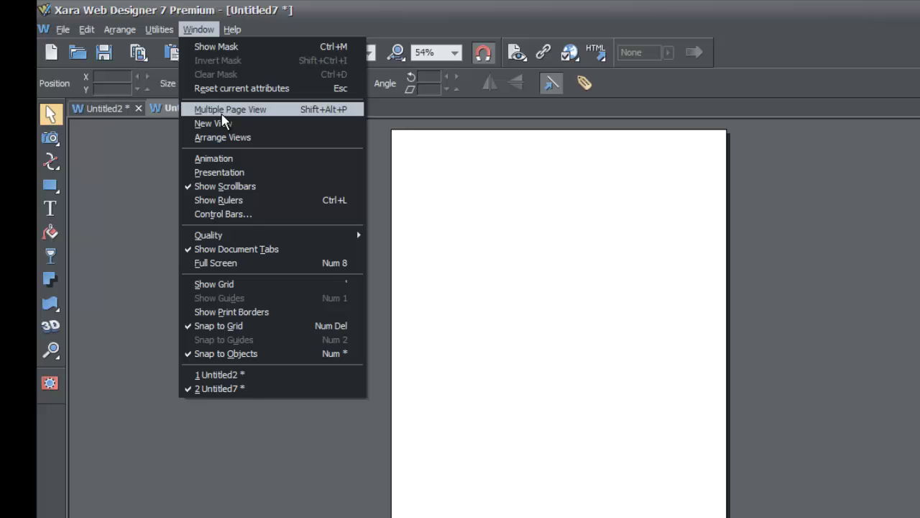
pyautogui.click(245, 112)
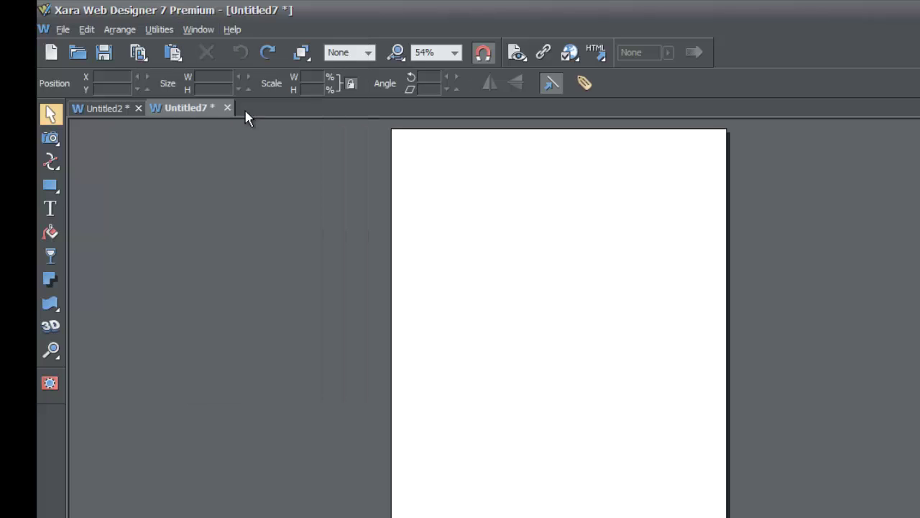
pyautogui.click(198, 29)
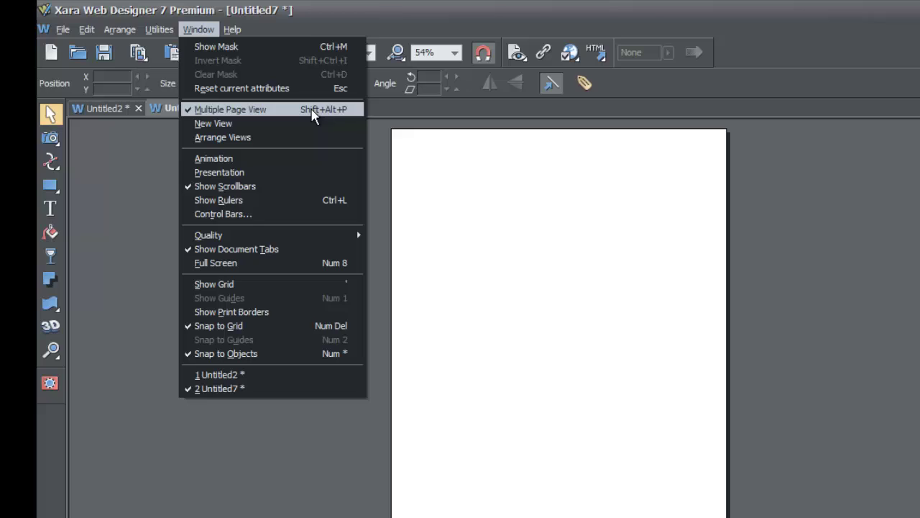
pyautogui.click(499, 278)
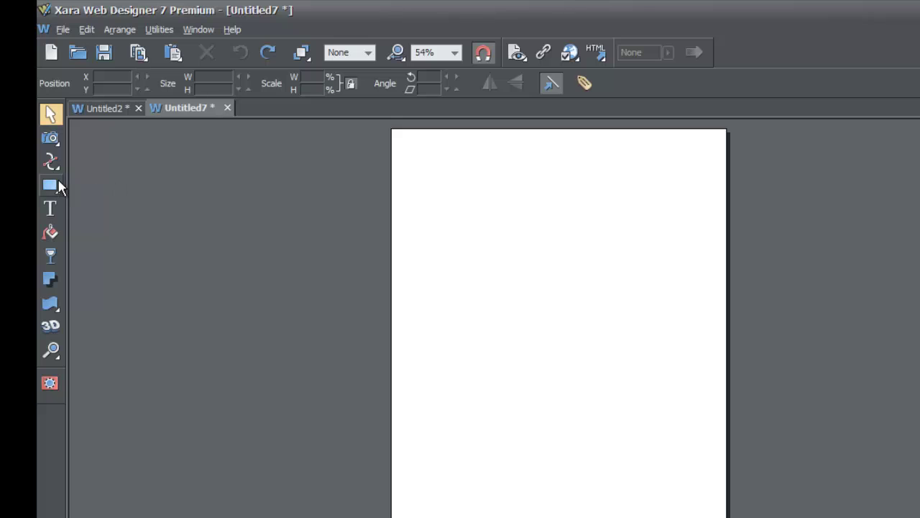
# Step: Draw a 294 × 141 px rectangle in the upper-left of page 1
pyautogui.moveTo(55, 189)
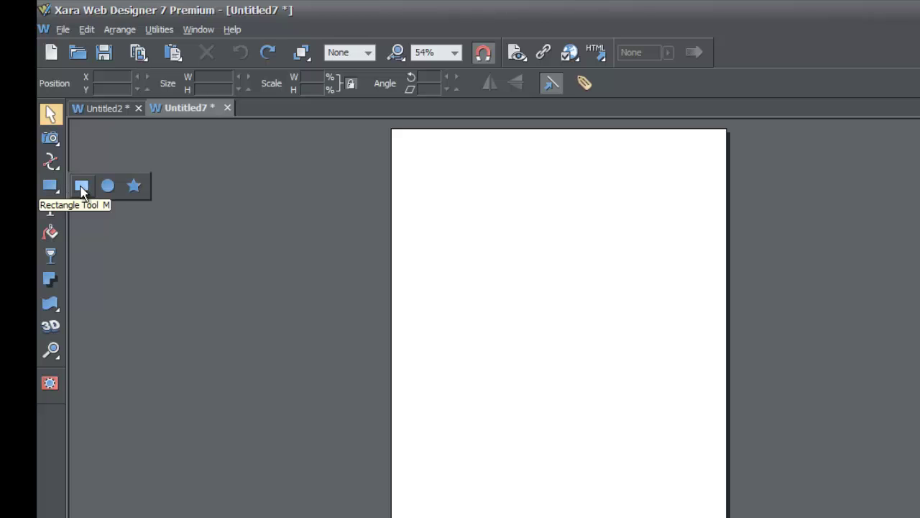
pyautogui.click(82, 188)
pyautogui.moveTo(447, 241); pyautogui.dragTo(576, 304)
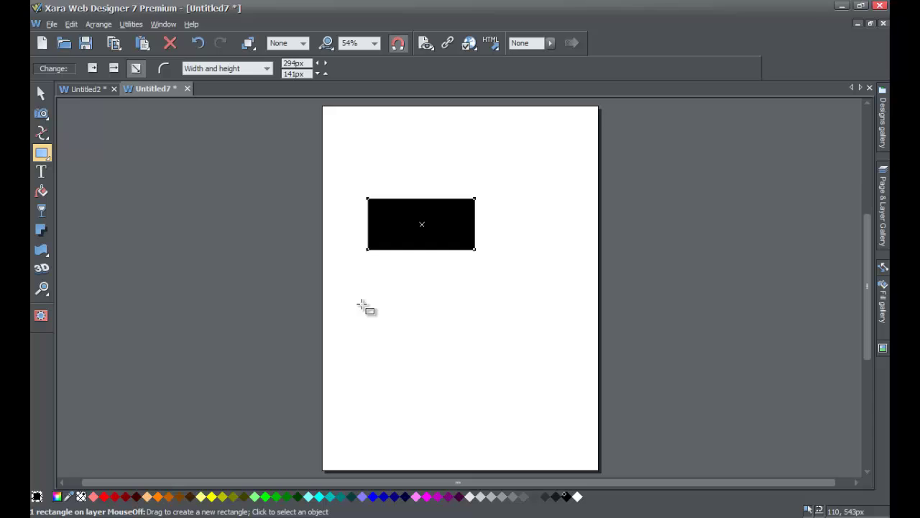
# Step: Fill the rectangle bright green (00e101) in the Color editor
pyautogui.click(61, 496)
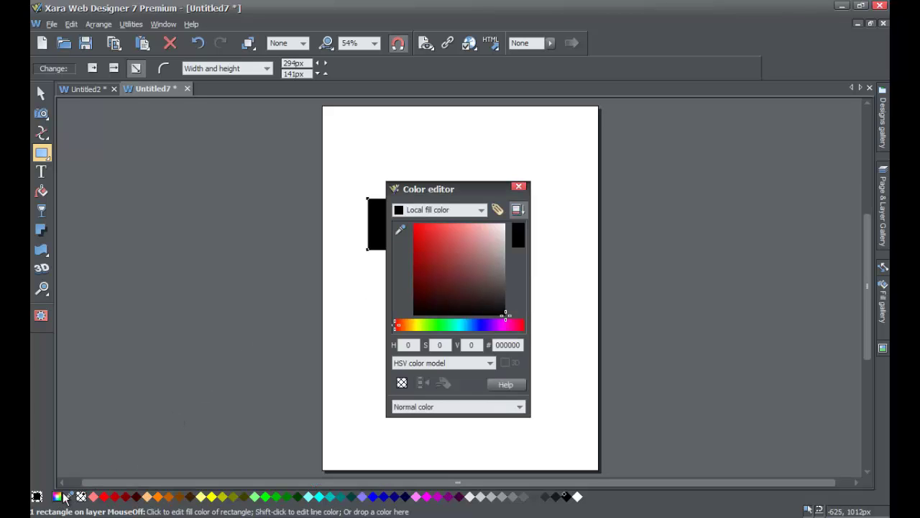
pyautogui.click(413, 231)
pyautogui.moveTo(415, 327); pyautogui.dragTo(437, 325)
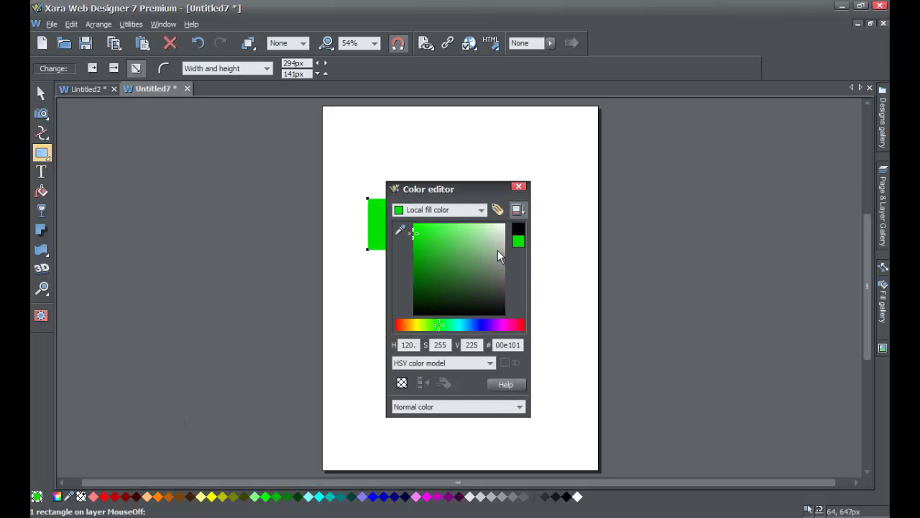
pyautogui.click(518, 187)
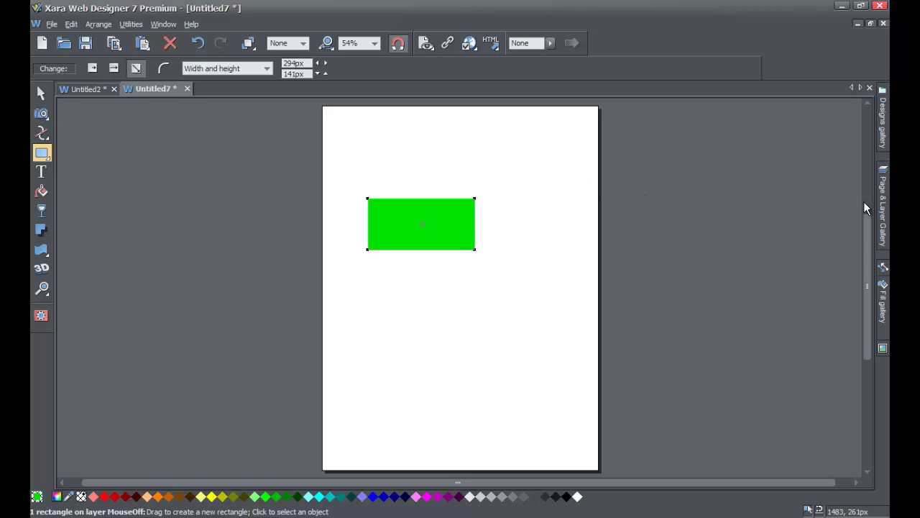
# Step: Pin the Page & Layer Gallery open and insert a new blank page after index
pyautogui.click(884, 209)
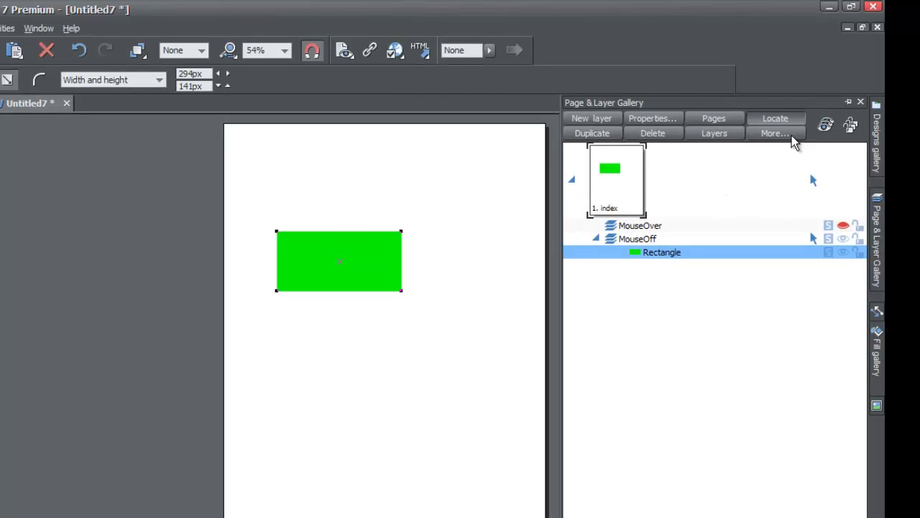
pyautogui.click(847, 103)
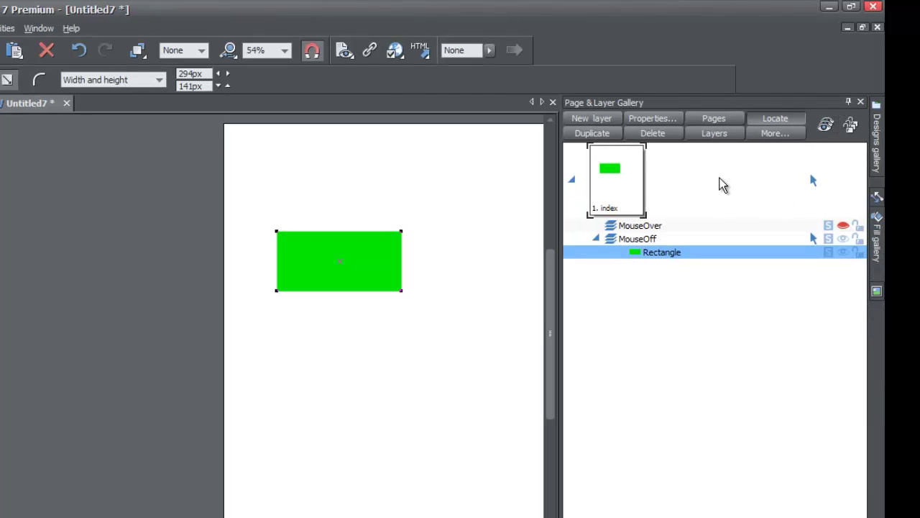
pyautogui.click(645, 198)
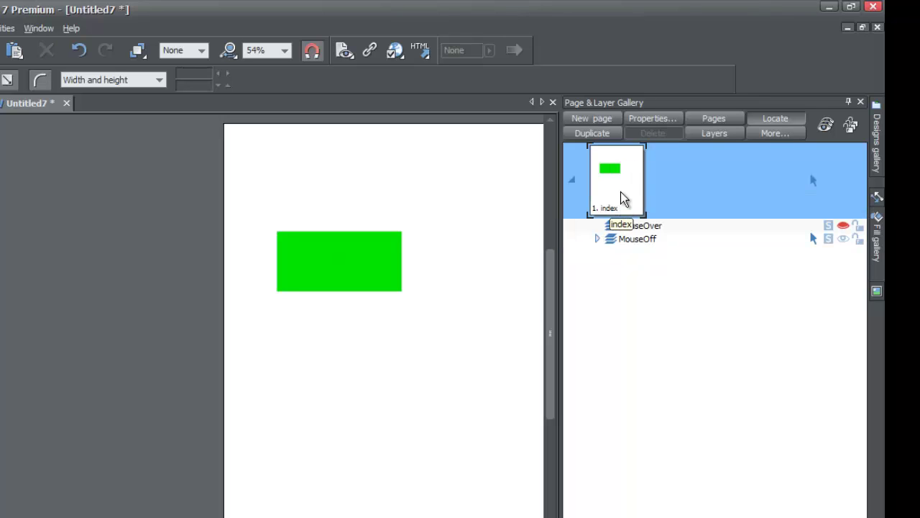
pyautogui.click(602, 124)
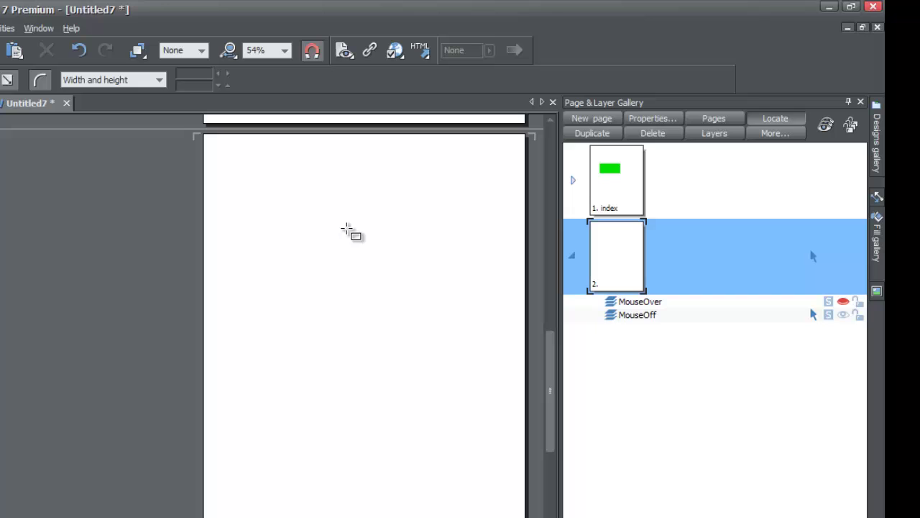
# Step: Draw a 399 × 188 px rounded rectangle on page 2, fill it orange (e16500), then select page 2
pyautogui.moveTo(225, 217); pyautogui.dragTo(396, 298)
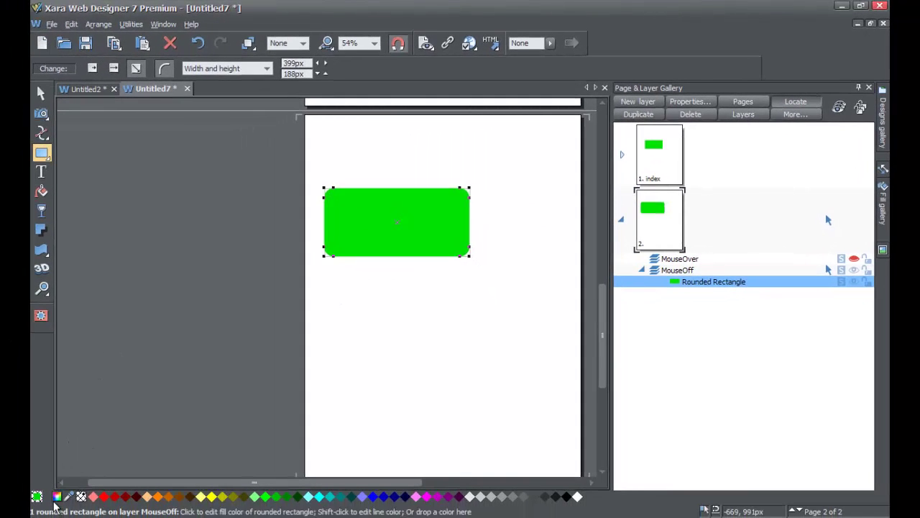
pyautogui.click(3, 515)
pyautogui.moveTo(414, 325); pyautogui.dragTo(406, 327)
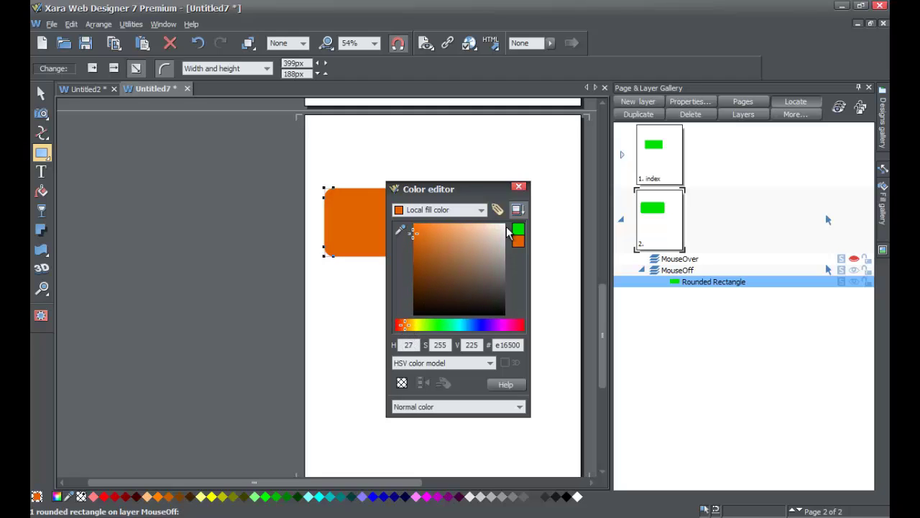
pyautogui.click(518, 187)
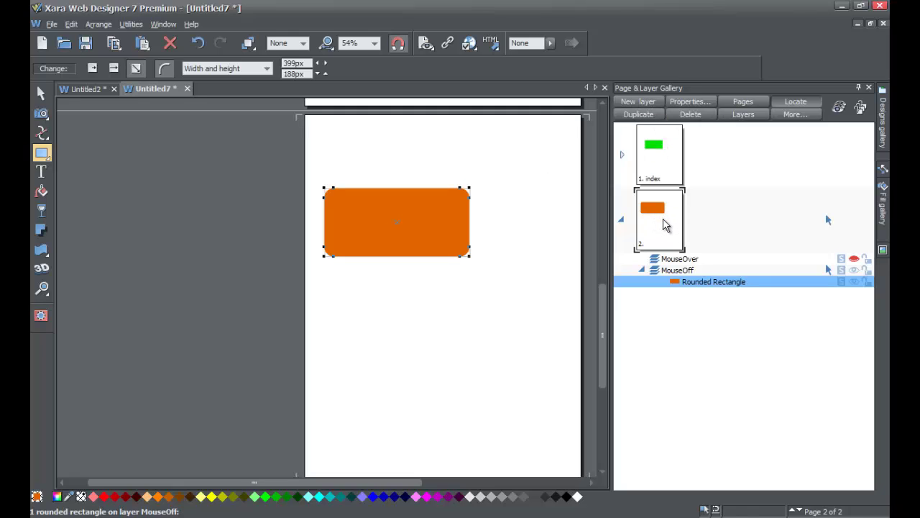
pyautogui.click(662, 221)
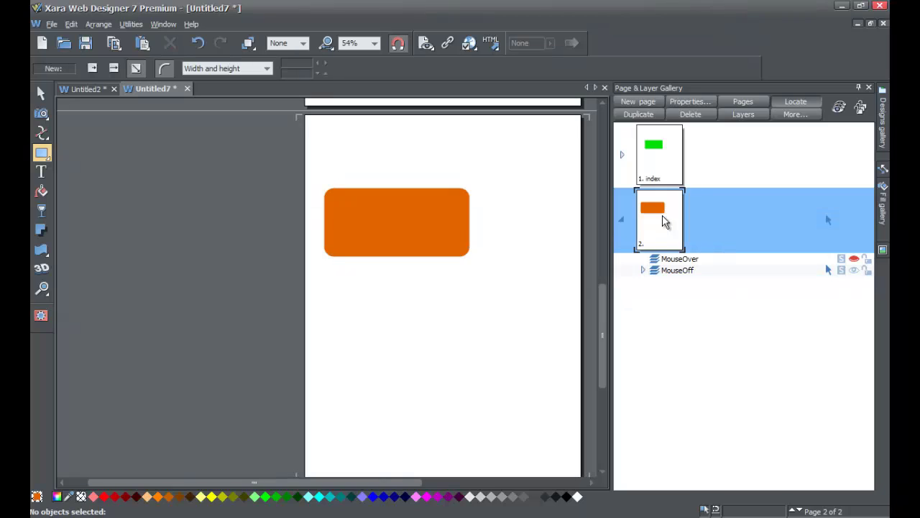
# Step: Add page 3 with a 454 × 214 px rounded rectangle filled blue (0039e1)
pyautogui.click(644, 105)
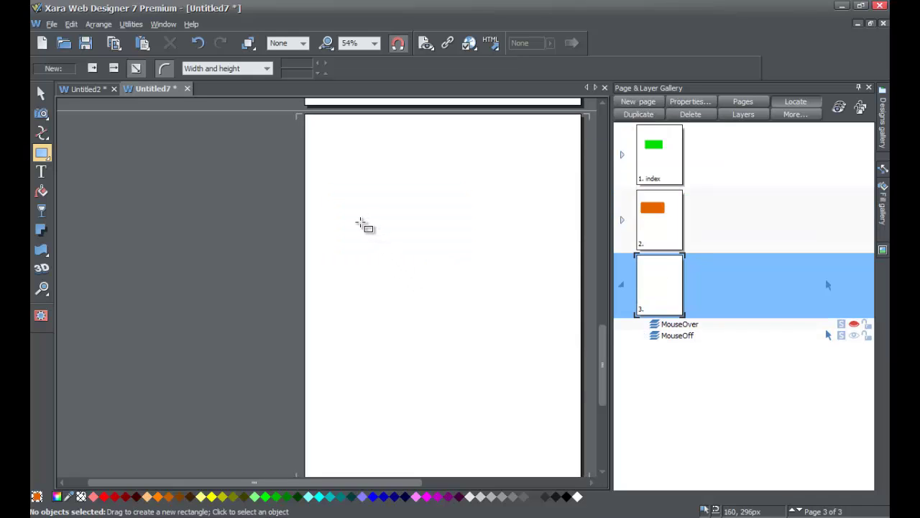
pyautogui.moveTo(361, 221); pyautogui.dragTo(527, 301)
pyautogui.hotkey('ctrl', 'e')
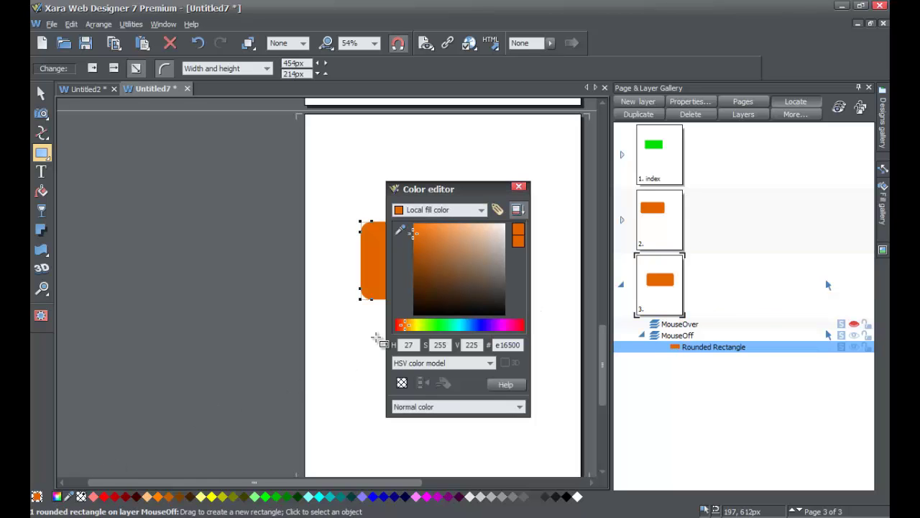
pyautogui.moveTo(417, 327); pyautogui.dragTo(477, 329)
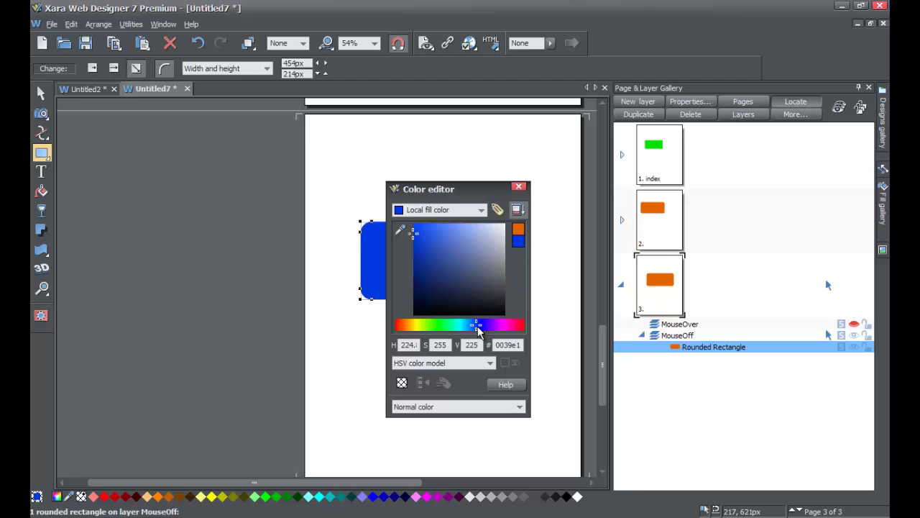
pyautogui.click(519, 187)
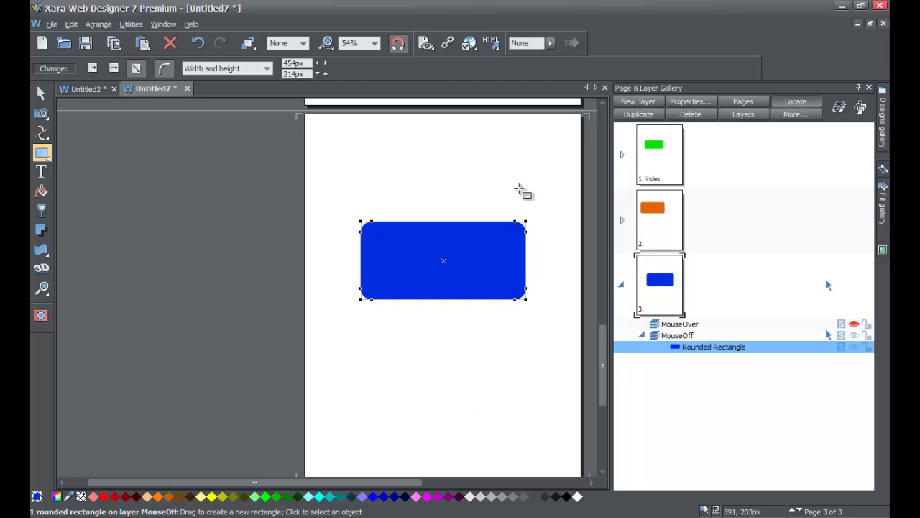
# Step: Close the page panel, deselect the blue rectangle, and scroll through all three stacked pages
pyautogui.click(870, 91)
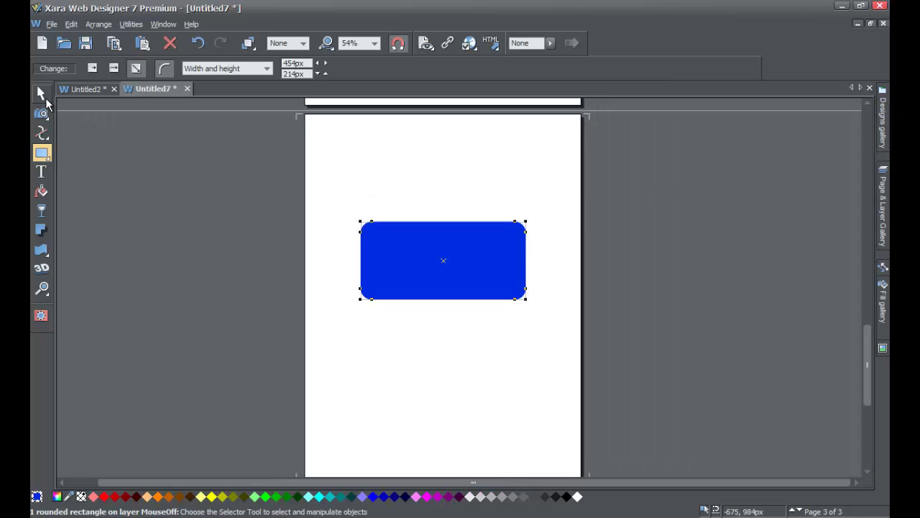
pyautogui.click(41, 93)
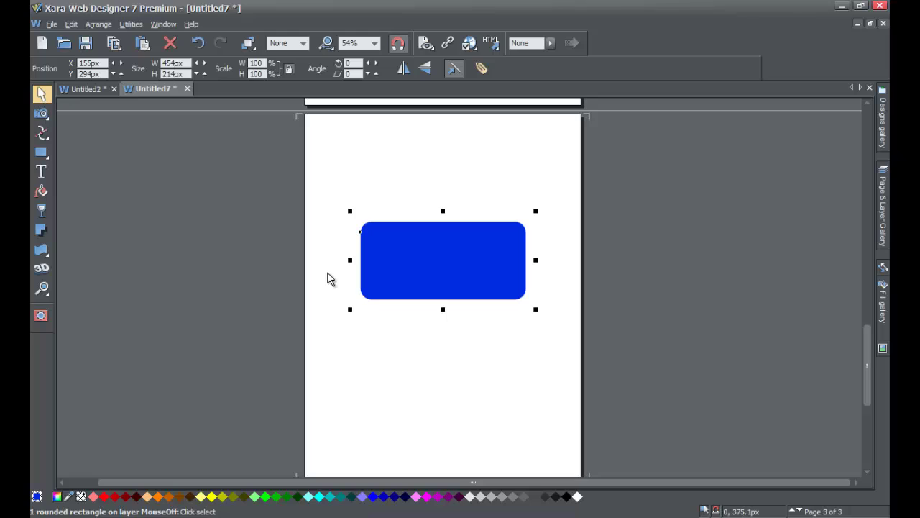
pyautogui.click(444, 386)
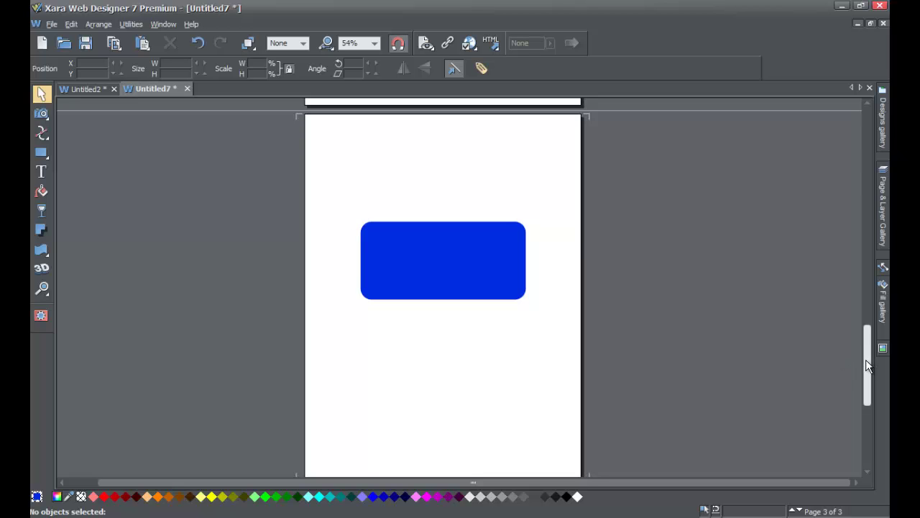
pyautogui.moveTo(866, 367); pyautogui.dragTo(869, 362)
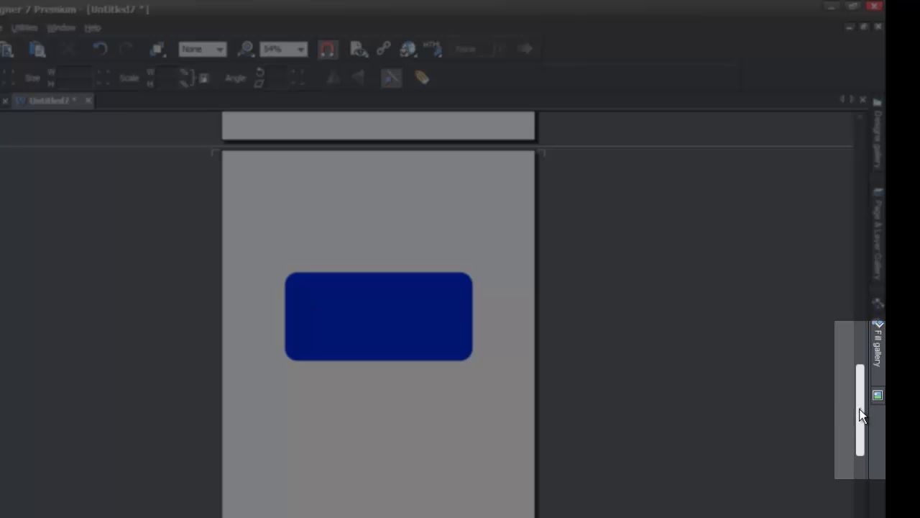
pyautogui.moveTo(862, 416); pyautogui.dragTo(839, 249)
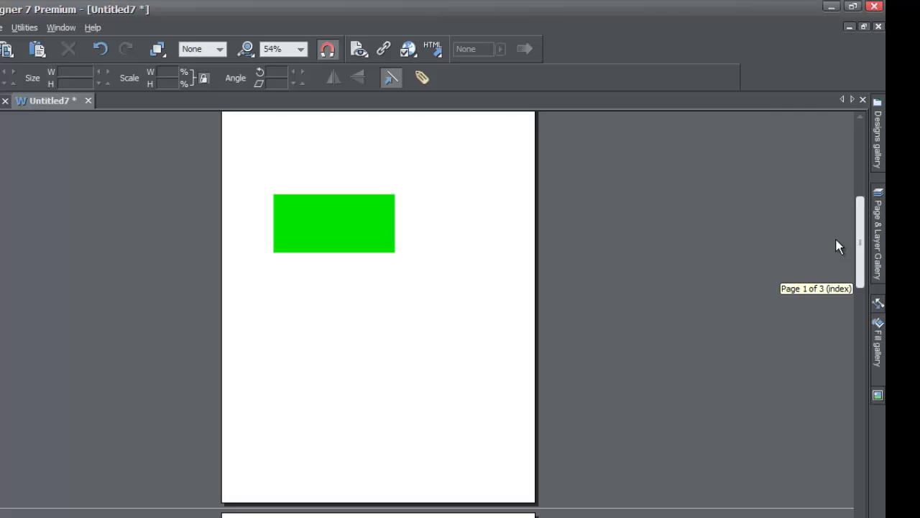
pyautogui.moveTo(837, 246); pyautogui.dragTo(854, 254)
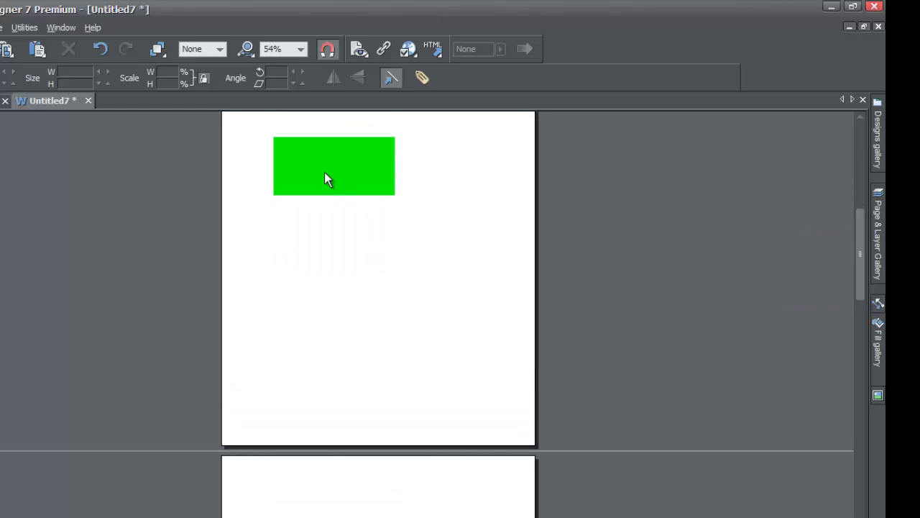
# Step: Drag the green rectangle from the upper-left down into the lower half of page 1
pyautogui.moveTo(329, 185); pyautogui.dragTo(341, 292)
pyautogui.moveTo(338, 261); pyautogui.dragTo(340, 235)
pyautogui.scroll(4, 616, 346)
pyautogui.scroll(-2, 615, 346)
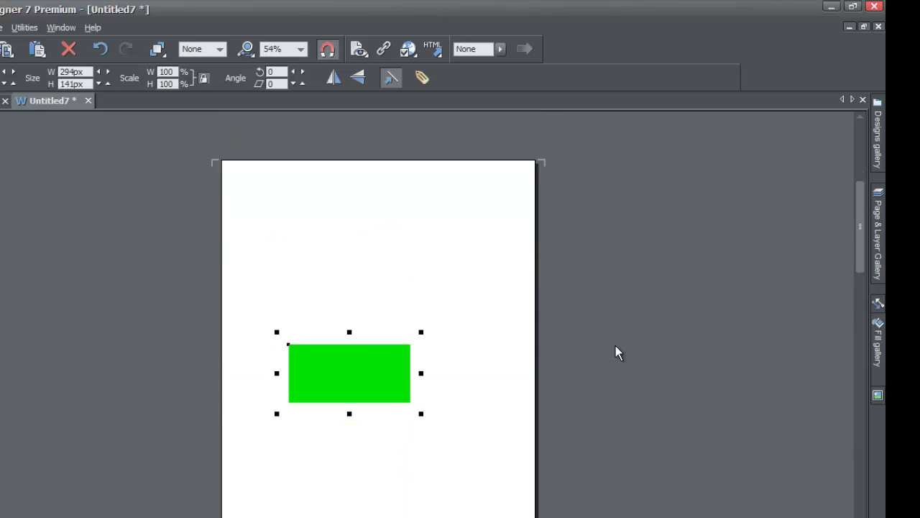
pyautogui.moveTo(856, 226); pyautogui.dragTo(856, 250)
pyautogui.moveTo(372, 281); pyautogui.dragTo(372, 440)
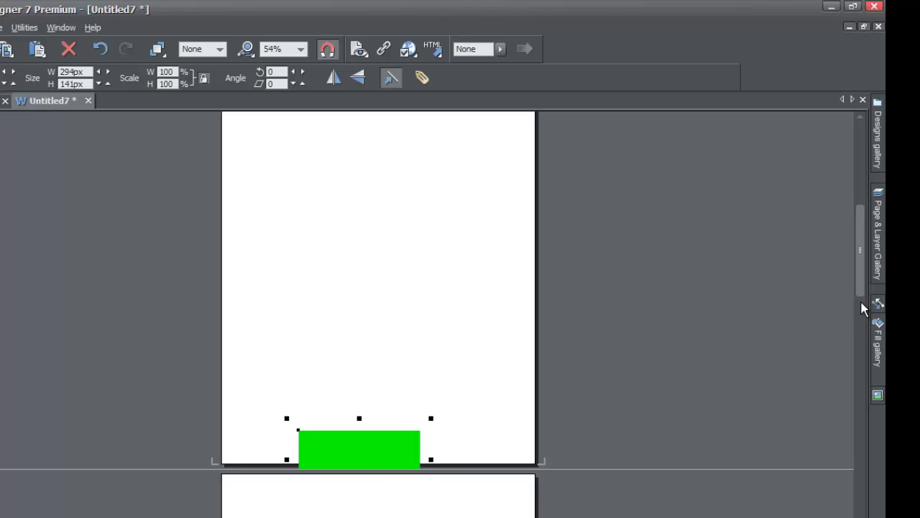
pyautogui.moveTo(855, 287)
pyautogui.mouseDown()
pyautogui.moveTo(857, 314)
pyautogui.moveTo(846, 287)
pyautogui.mouseUp()
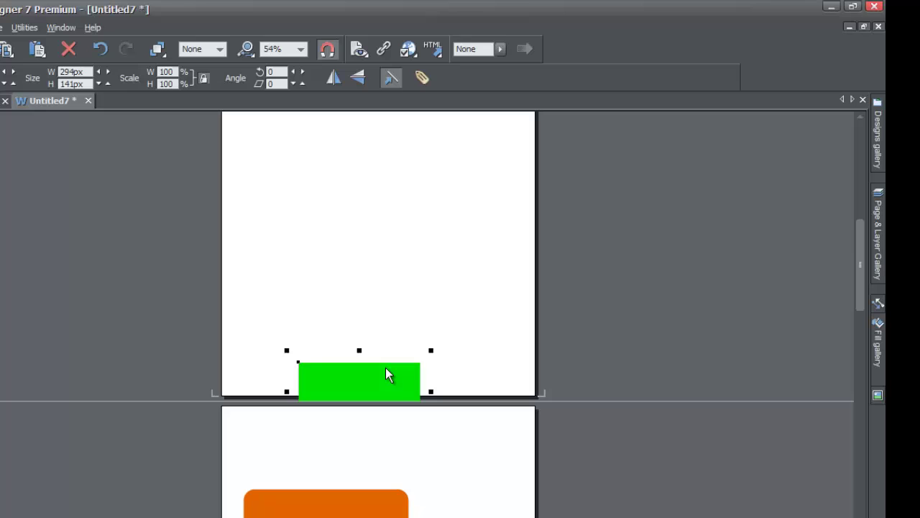
pyautogui.moveTo(385, 374); pyautogui.dragTo(387, 388)
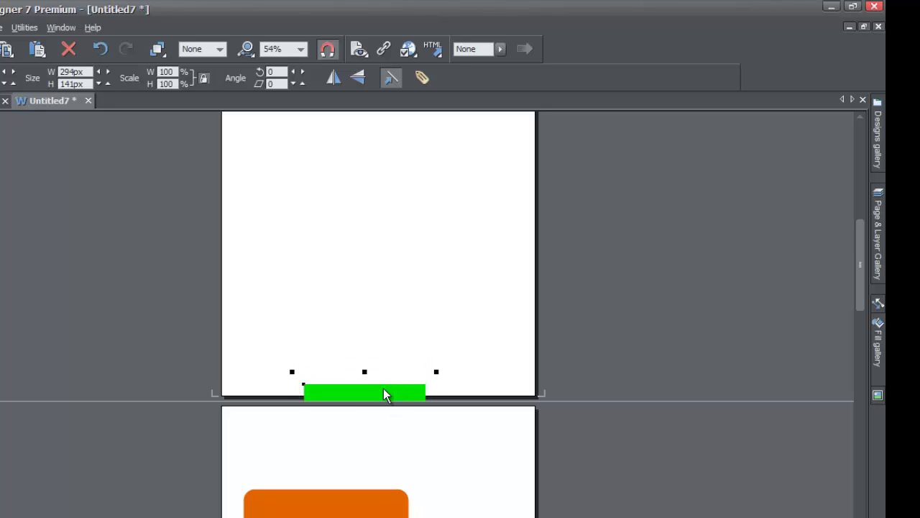
pyautogui.moveTo(383, 389)
pyautogui.mouseDown()
pyautogui.moveTo(388, 292)
pyautogui.moveTo(377, 394)
pyautogui.moveTo(380, 366)
pyautogui.moveTo(386, 386)
pyautogui.moveTo(378, 330)
pyautogui.moveTo(400, 382)
pyautogui.moveTo(391, 345)
pyautogui.moveTo(396, 421)
pyautogui.moveTo(391, 382)
pyautogui.moveTo(392, 408)
pyautogui.moveTo(391, 392)
pyautogui.mouseUp()
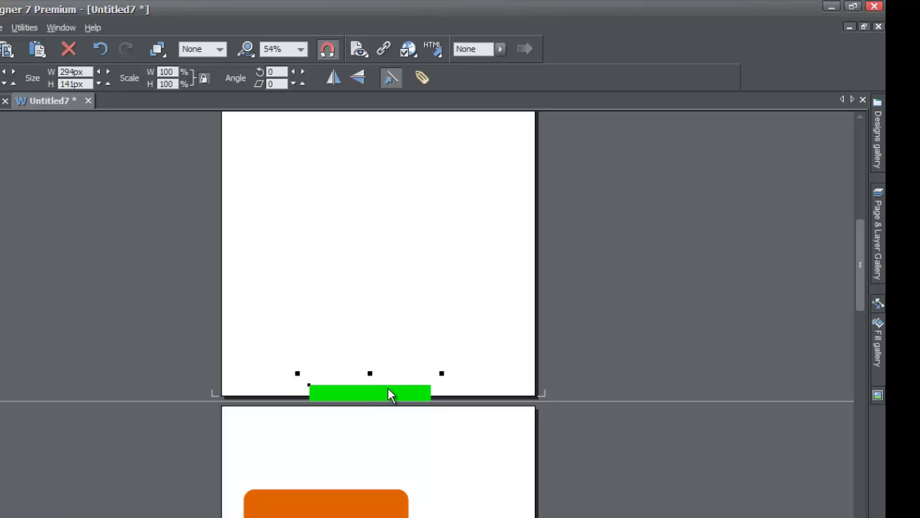
pyautogui.moveTo(382, 388); pyautogui.dragTo(385, 295)
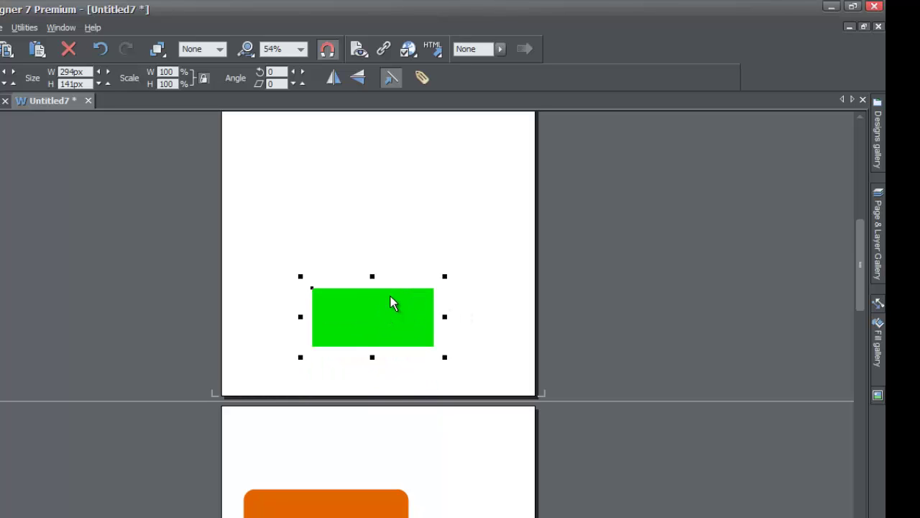
# Step: Drag the green rectangle toward page 2, leaving it near page 1's top at X 233px, Y 444px
pyautogui.moveTo(391, 303); pyautogui.dragTo(381, 183)
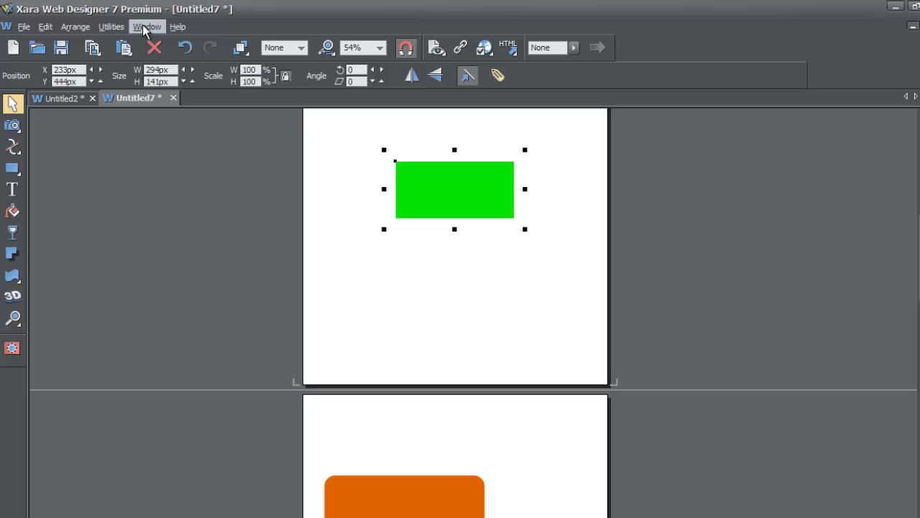
# Step: Turn off Multiple Page View so only page 1 of 3 shows, then clear the selection
pyautogui.click(144, 27)
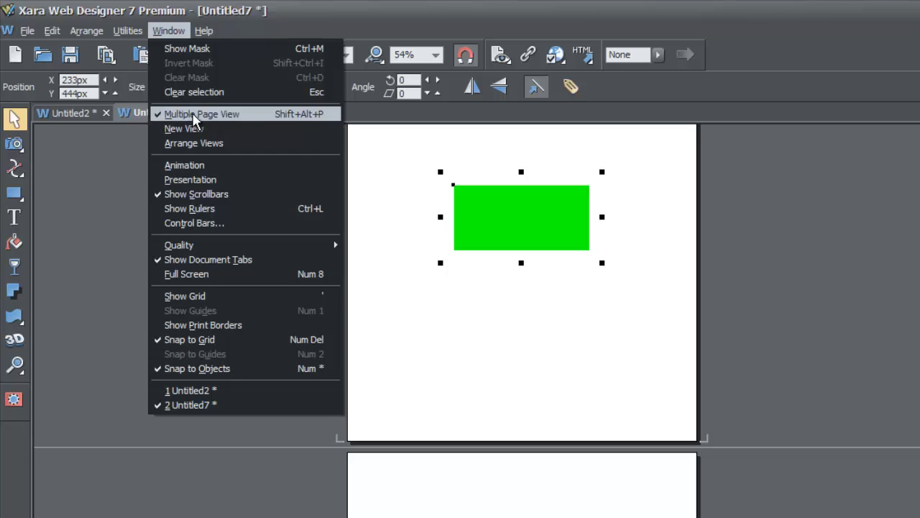
pyautogui.click(192, 114)
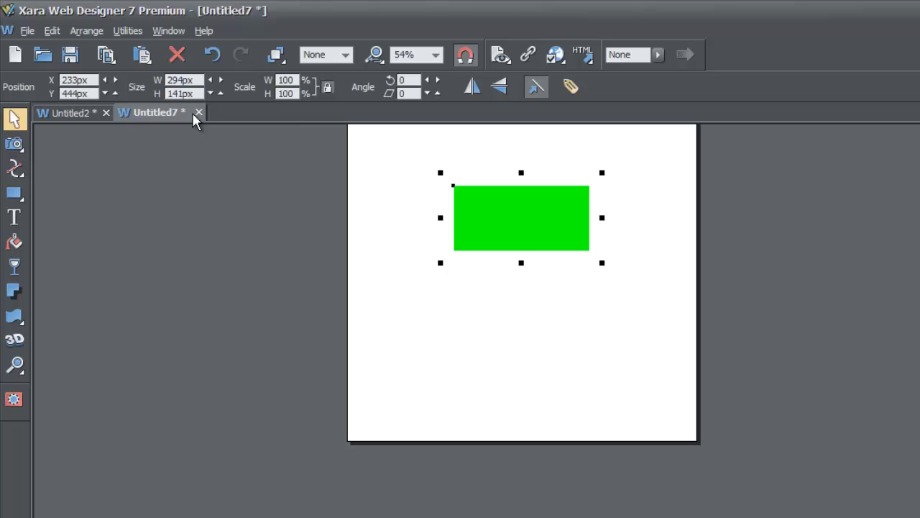
pyautogui.click(654, 282)
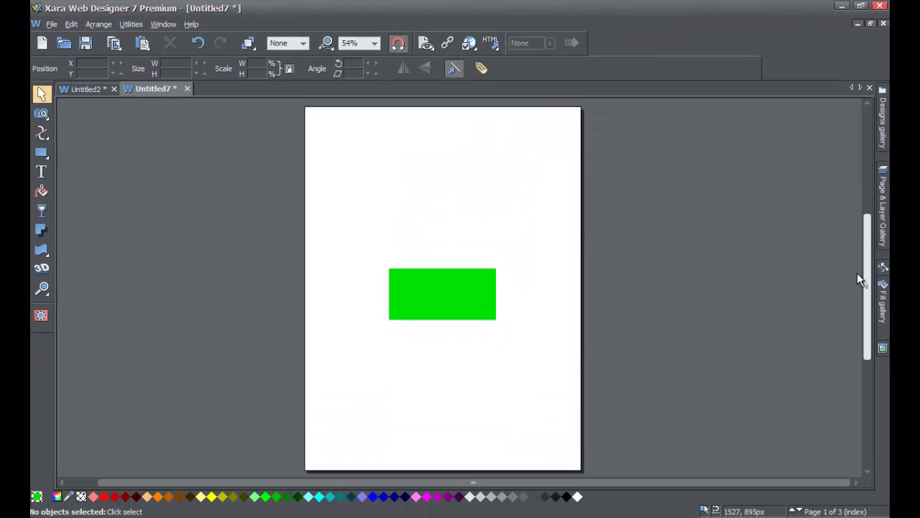
# Step: Drag the green rectangle past page 1's bottom edge and back, leaving it at X 222px, Y 411px
pyautogui.scroll(1, 857, 272)
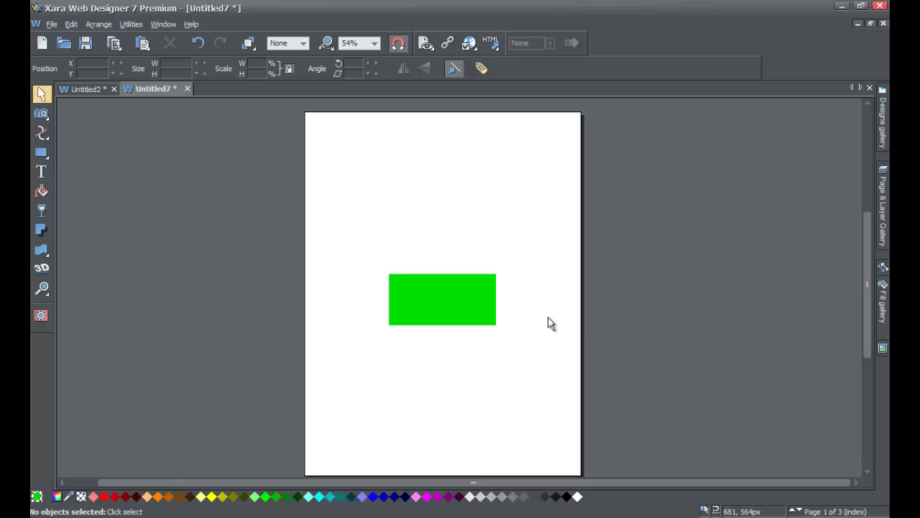
pyautogui.click(441, 302)
pyautogui.scroll(-10, 601, 283)
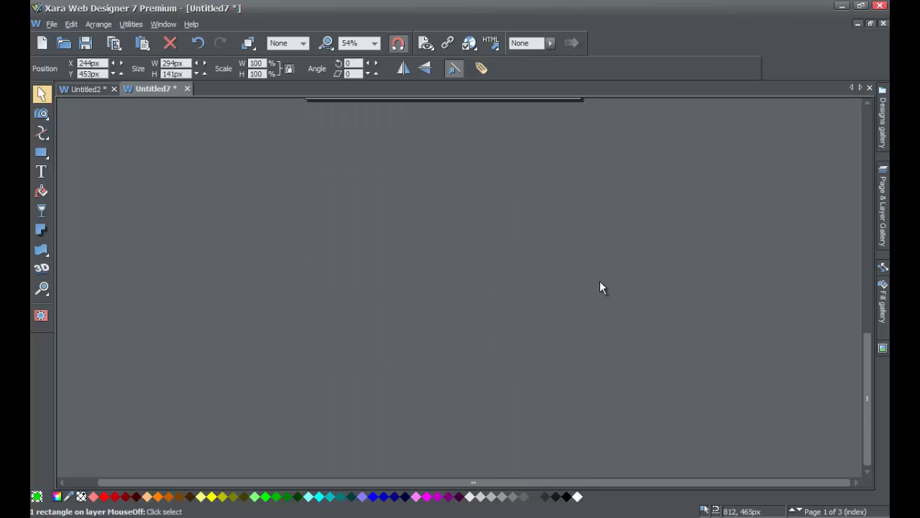
pyautogui.scroll(8, 601, 287)
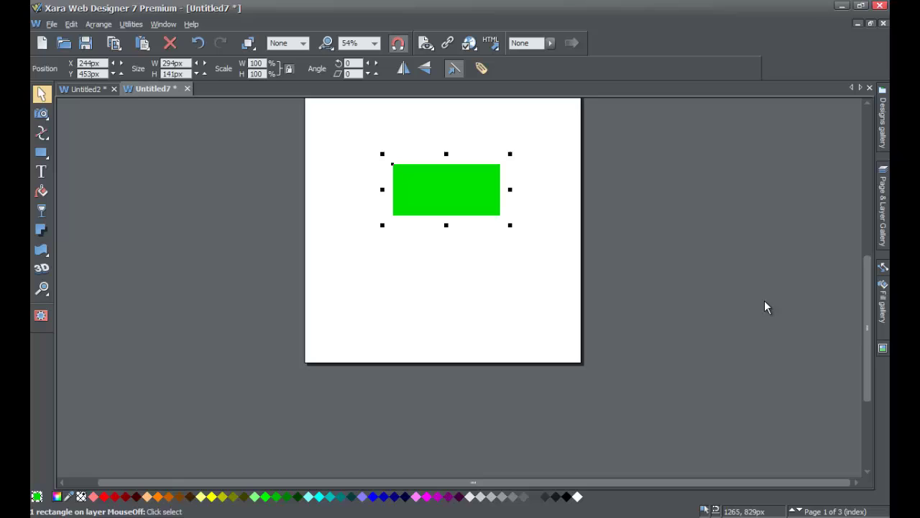
pyautogui.moveTo(863, 341); pyautogui.dragTo(563, 262)
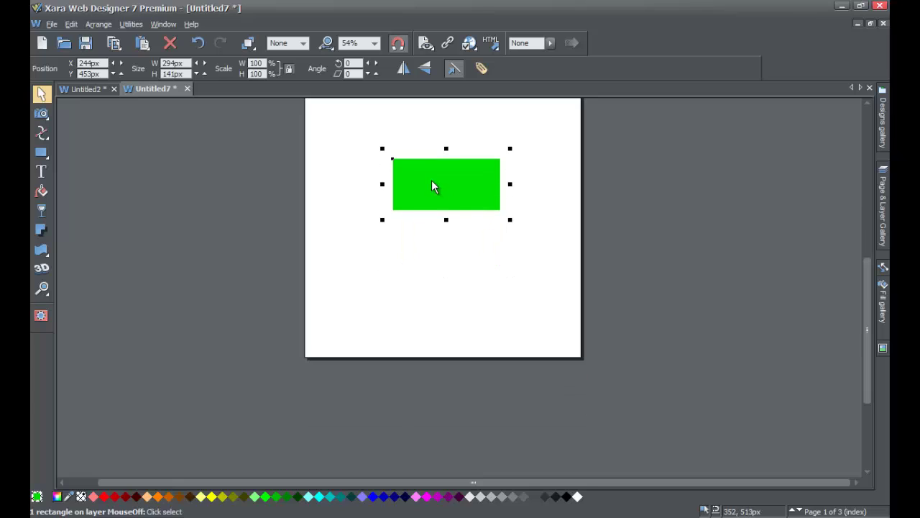
pyautogui.moveTo(432, 187); pyautogui.dragTo(441, 422)
pyautogui.moveTo(494, 440); pyautogui.dragTo(442, 173)
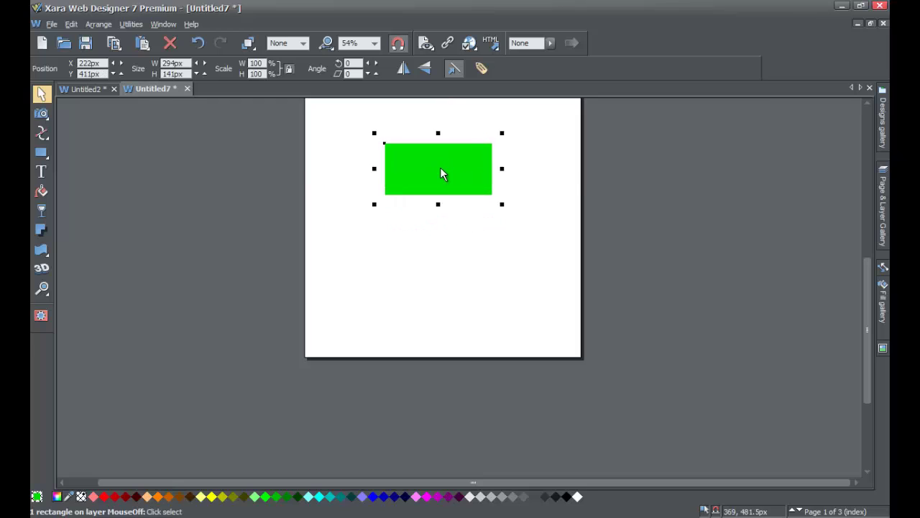
pyautogui.click(460, 271)
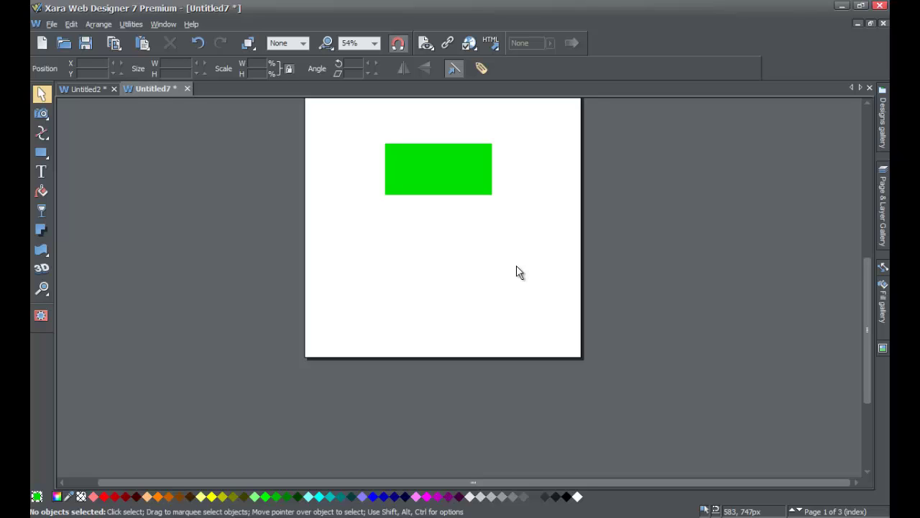
# Step: From the Page & Layer Gallery, show page 2 (orange), then page 3 (blue), then page 2 again
pyautogui.click(882, 214)
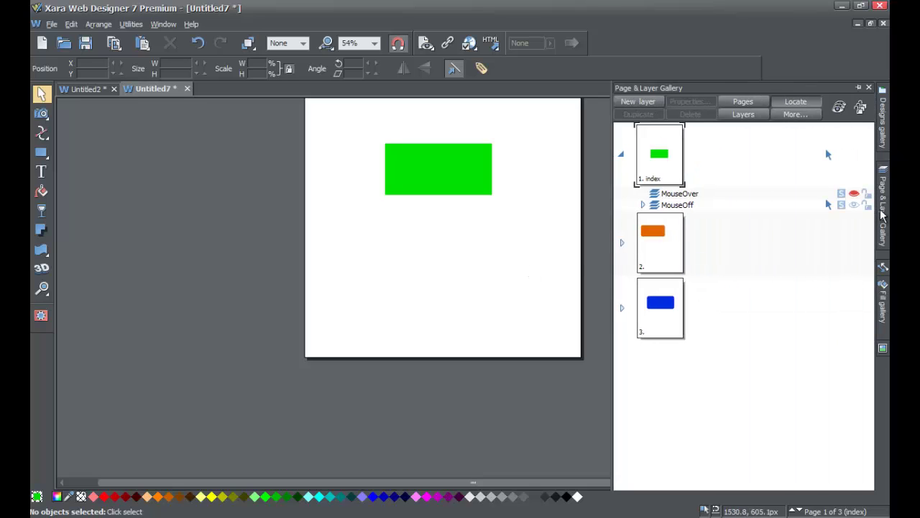
pyautogui.click(666, 248)
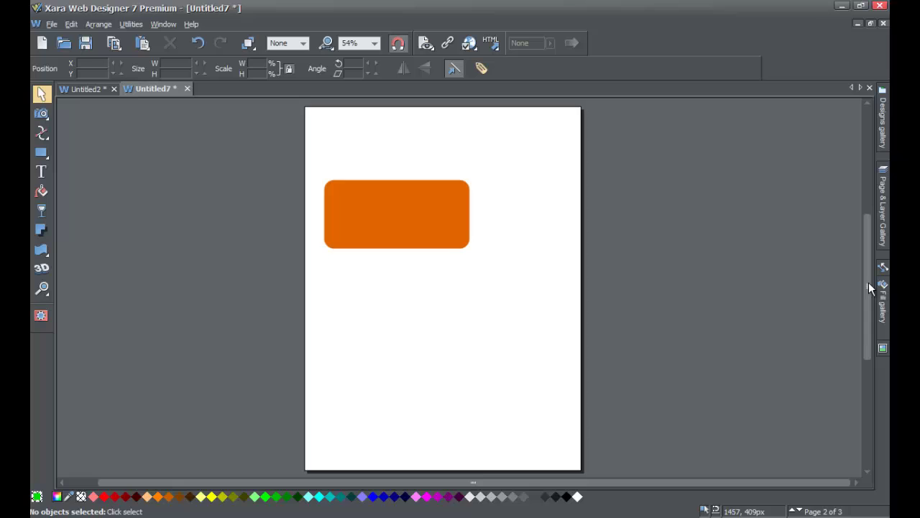
pyautogui.moveTo(869, 287)
pyautogui.mouseDown()
pyautogui.moveTo(869, 329)
pyautogui.moveTo(869, 277)
pyautogui.mouseUp()
pyautogui.moveTo(886, 229)
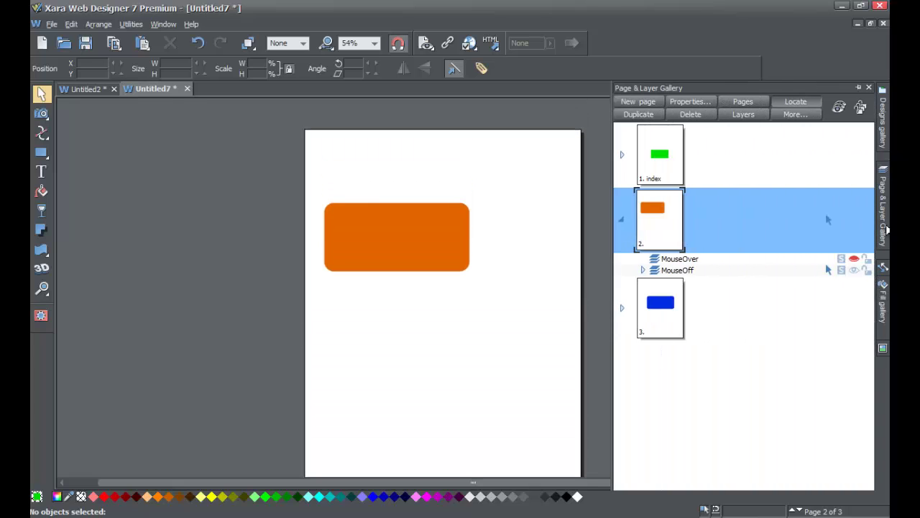
pyautogui.click(659, 314)
pyautogui.click(661, 216)
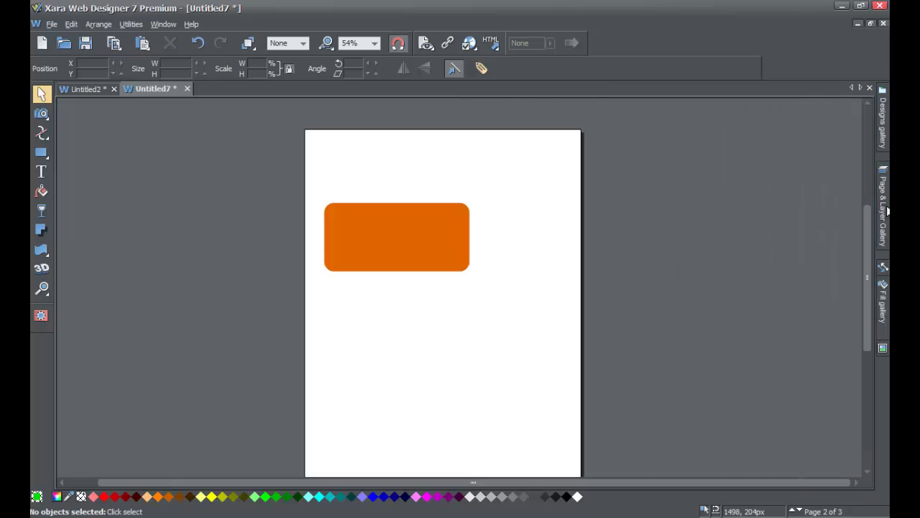
# Step: Cycle through pages 3, 1, 2, 3 and 2, ending on page 1, the index page
pyautogui.moveTo(888, 210)
pyautogui.click(674, 291)
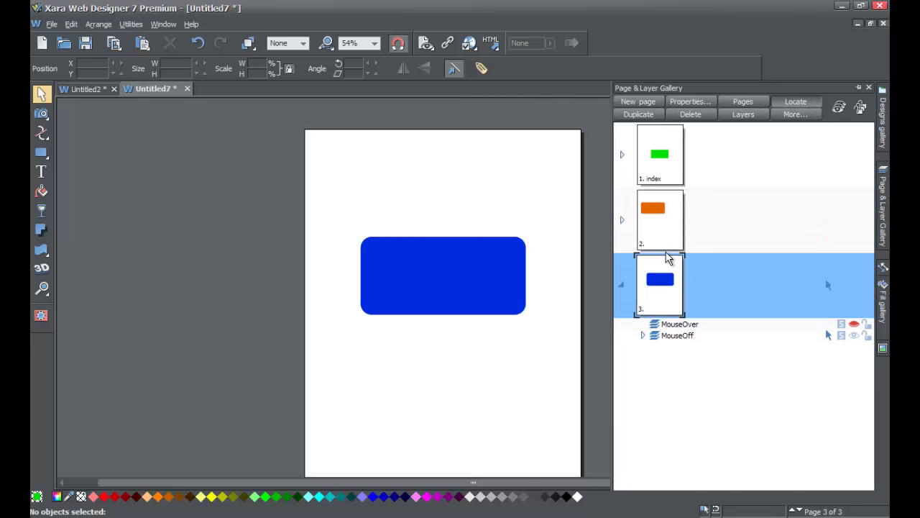
pyautogui.click(655, 153)
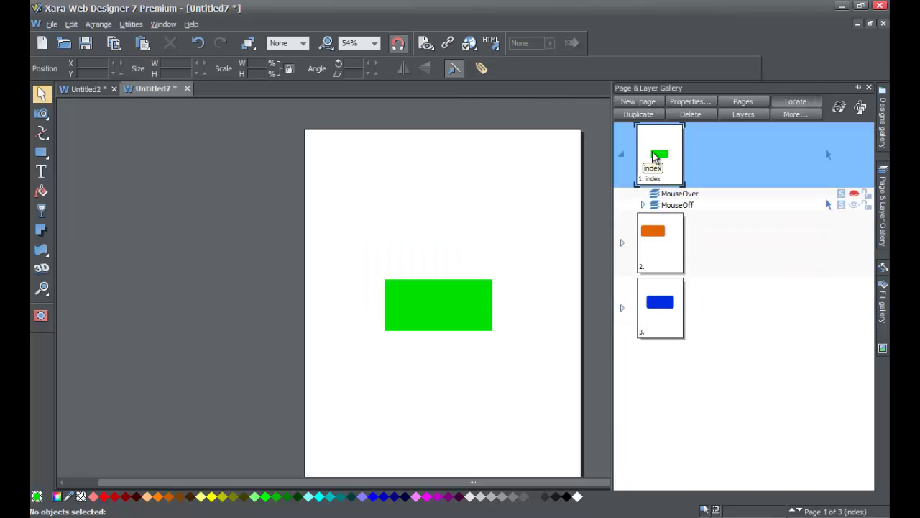
pyautogui.click(664, 240)
pyautogui.click(667, 310)
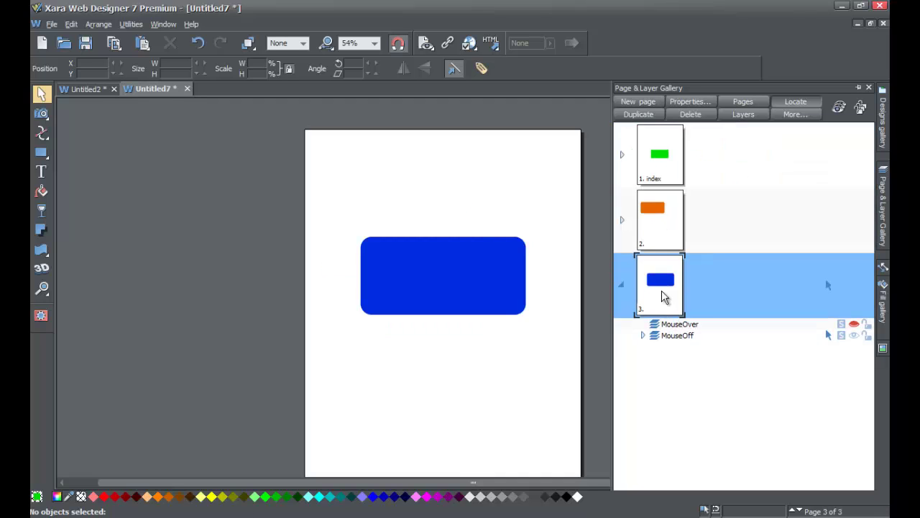
pyautogui.click(653, 221)
pyautogui.click(649, 140)
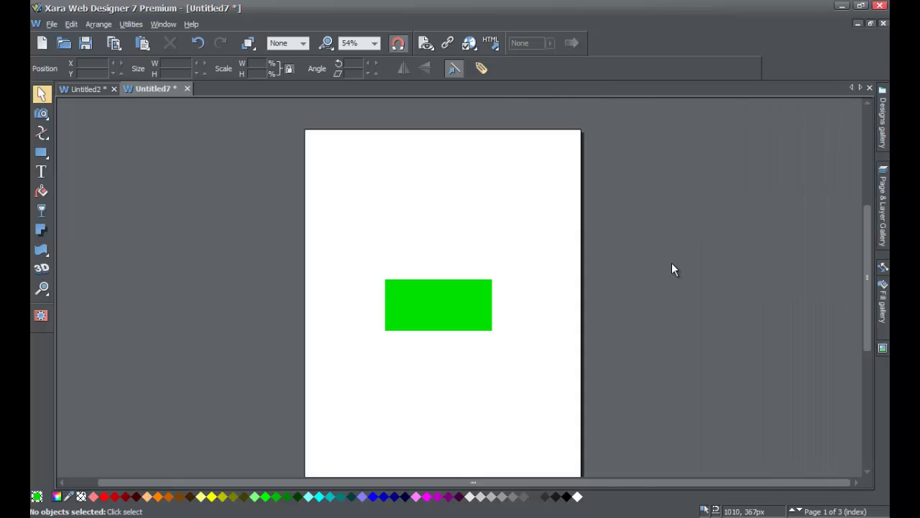
pyautogui.moveTo(863, 266); pyautogui.dragTo(865, 275)
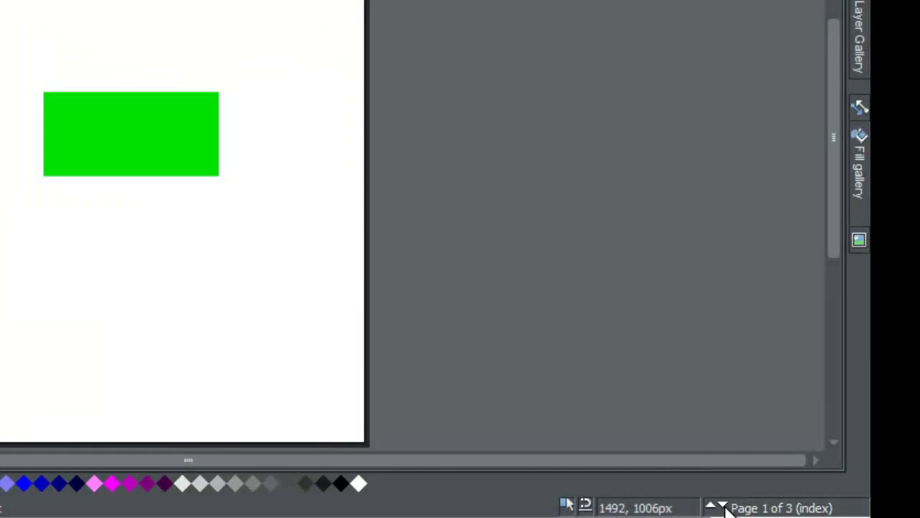
pyautogui.click(723, 507)
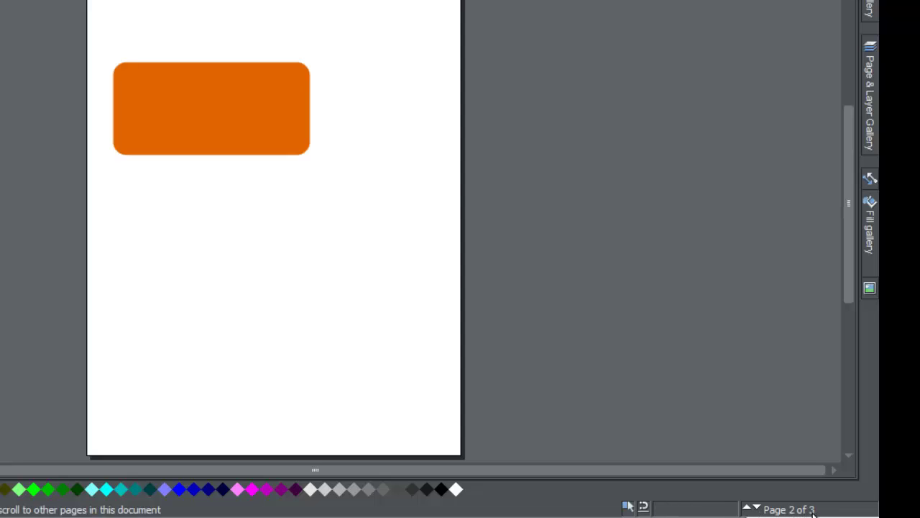
pyautogui.click(757, 508)
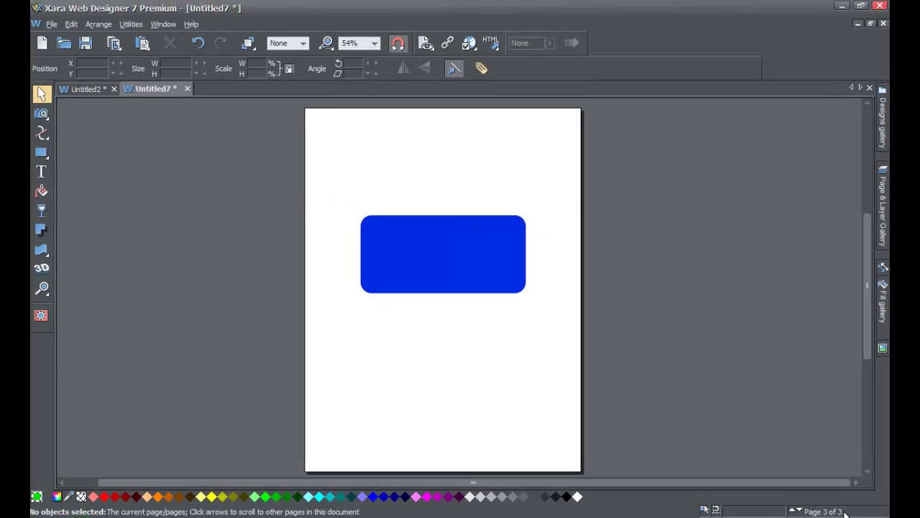
pyautogui.click(793, 512)
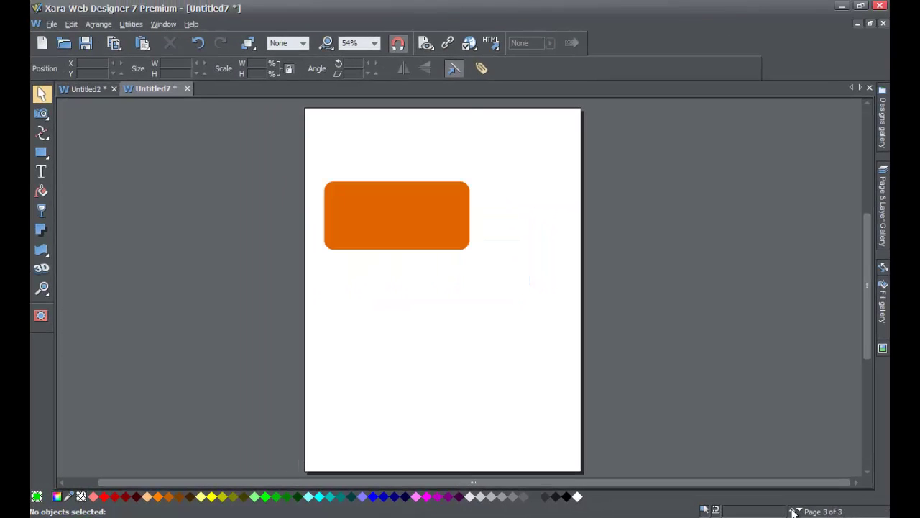
pyautogui.click(793, 512)
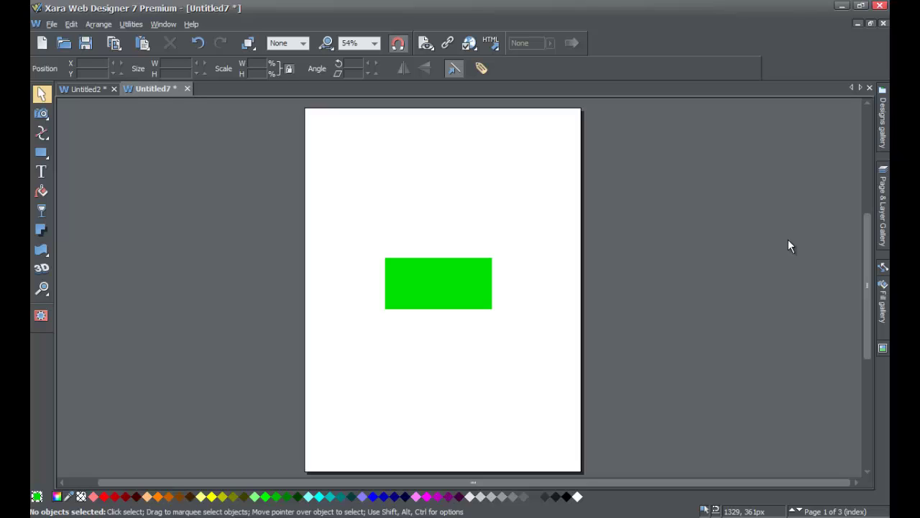
pyautogui.click(884, 217)
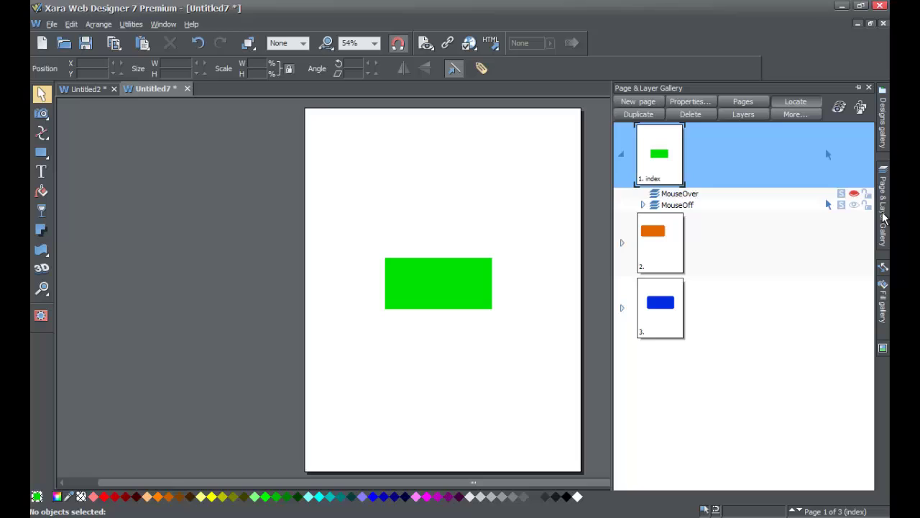